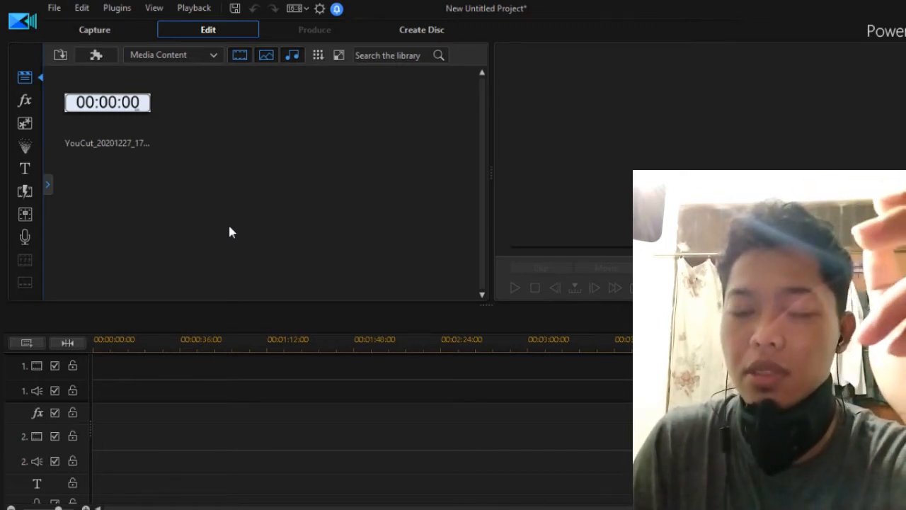
# Import all four MP4 files from the Cara Bikin Timer folder and place VID_20201225_112851 at the start of track 2
pyautogui.click(61, 56)
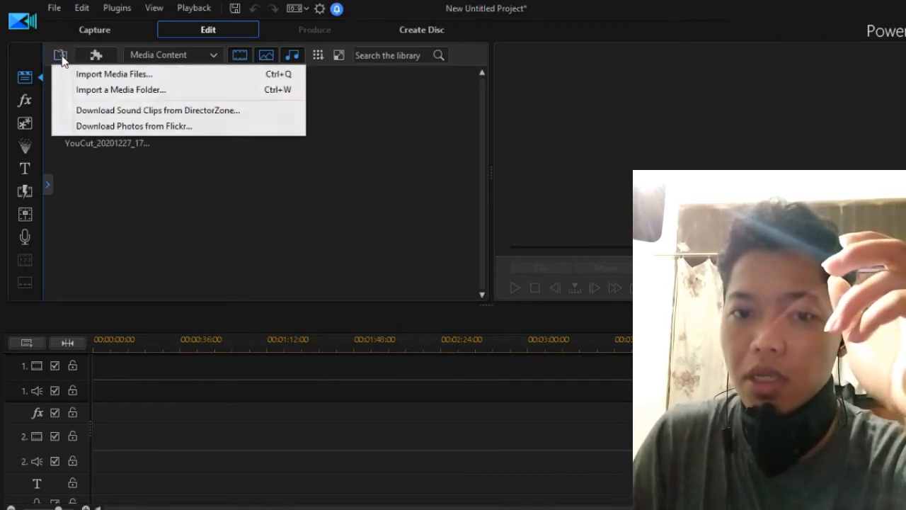
pyautogui.click(106, 75)
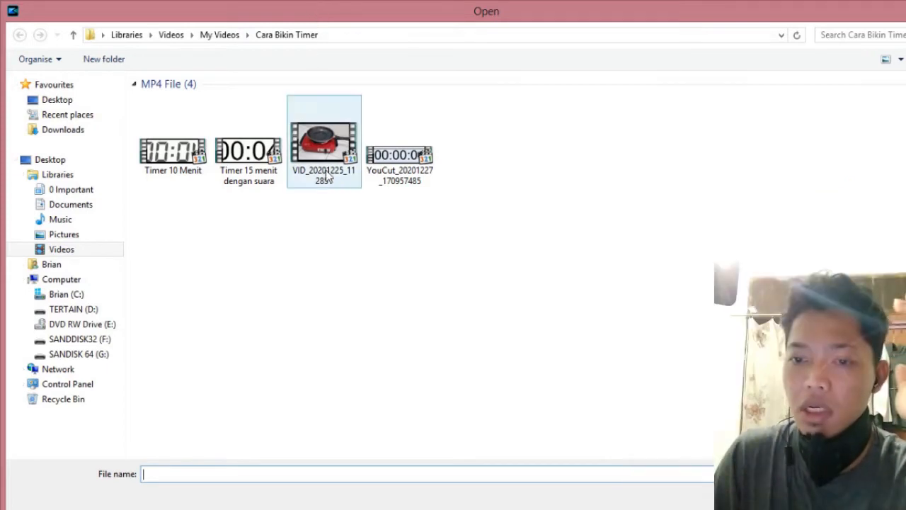
pyautogui.moveTo(488, 166); pyautogui.dragTo(71, 124)
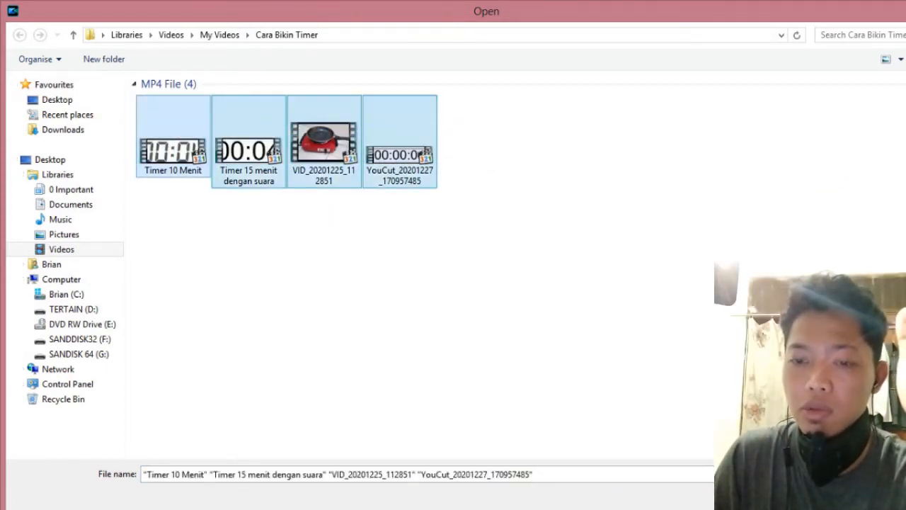
pyautogui.press('Return')
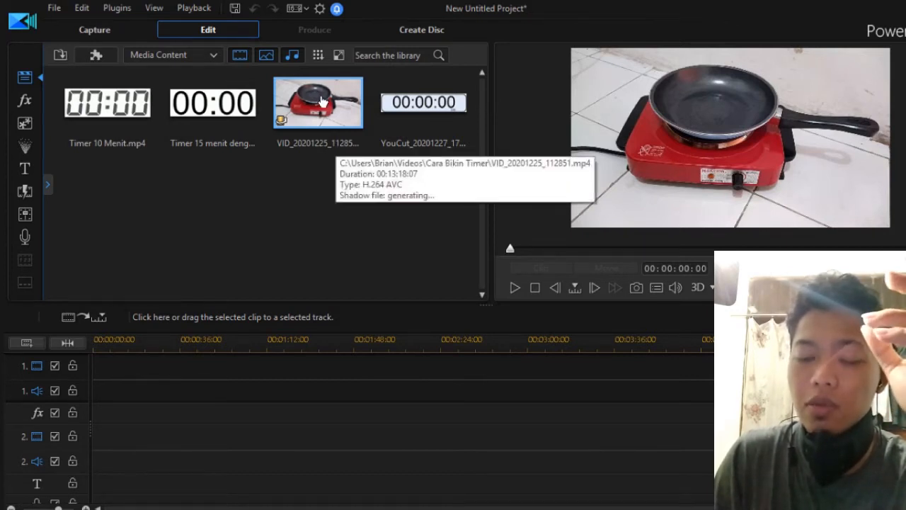
pyautogui.moveTo(321, 101); pyautogui.dragTo(172, 419)
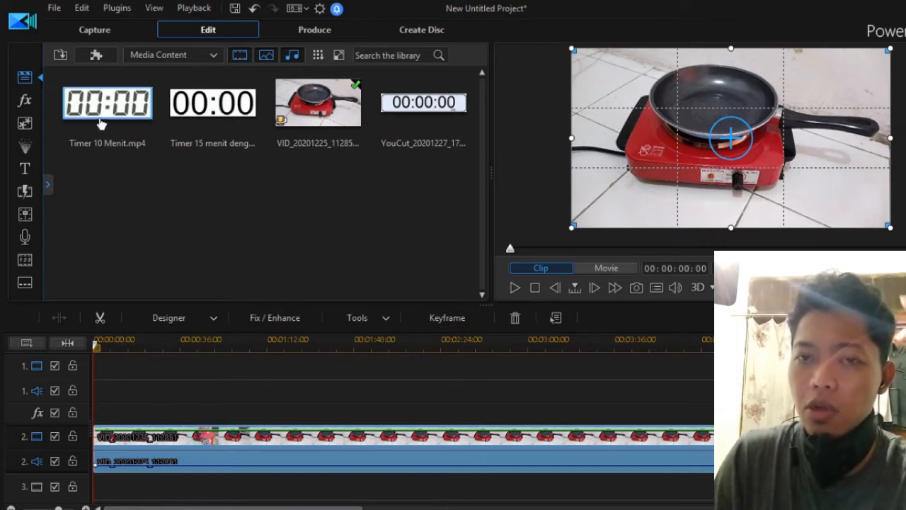
# Preview the Timer 10 Menit, Timer 15 menit and YouCut timer clips in the media library to compare their styles
pyautogui.click(138, 114)
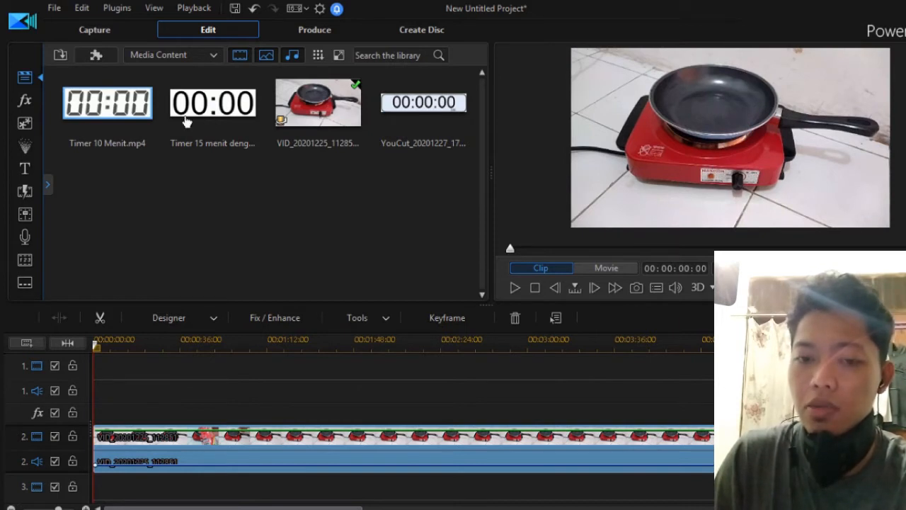
pyautogui.click(209, 106)
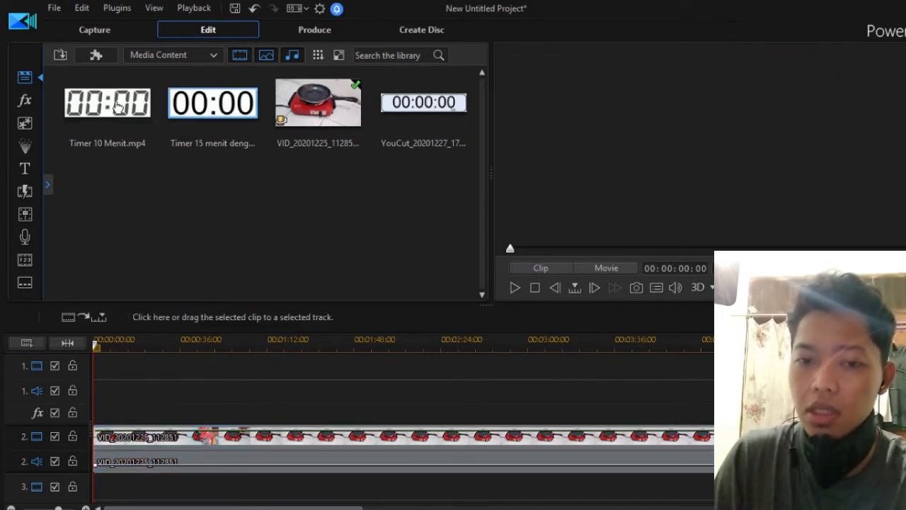
pyautogui.click(115, 105)
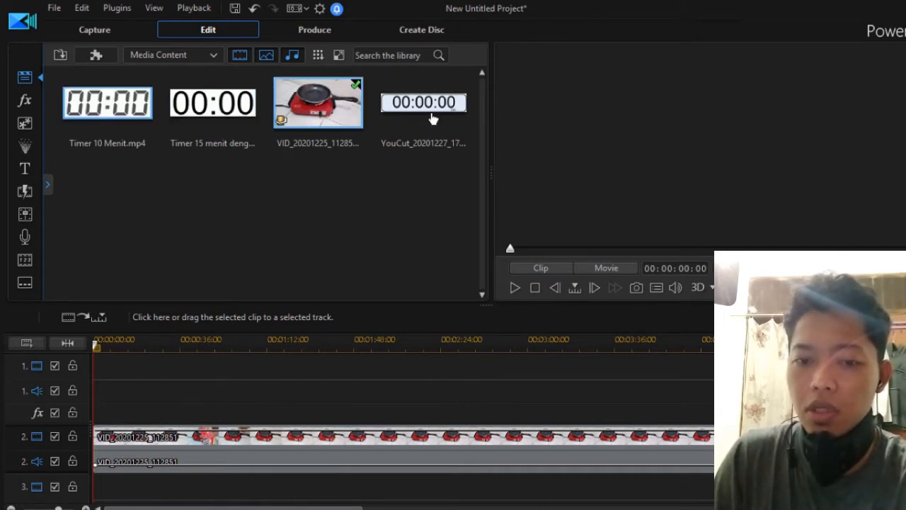
pyautogui.click(433, 119)
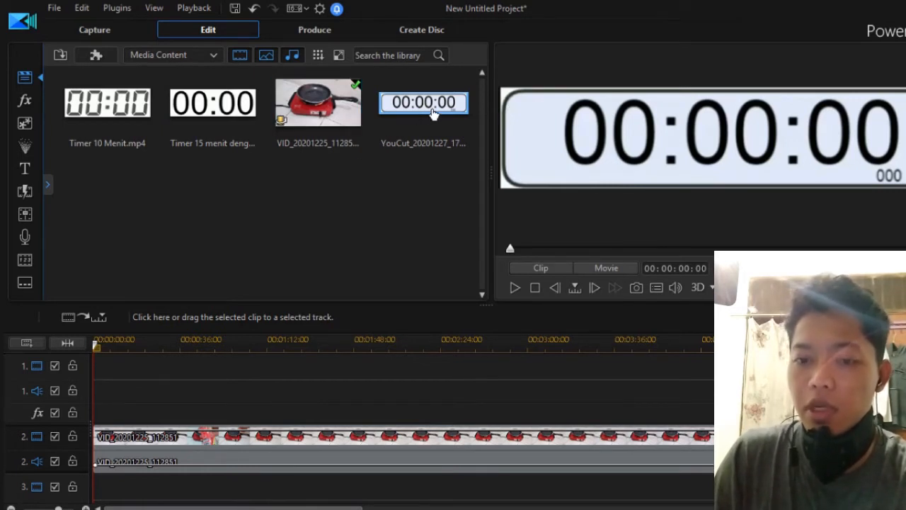
pyautogui.click(221, 112)
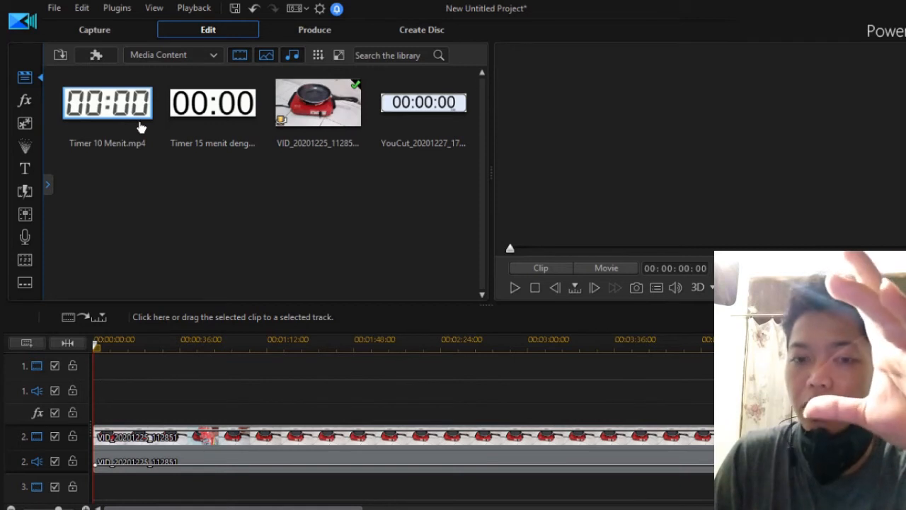
pyautogui.click(123, 113)
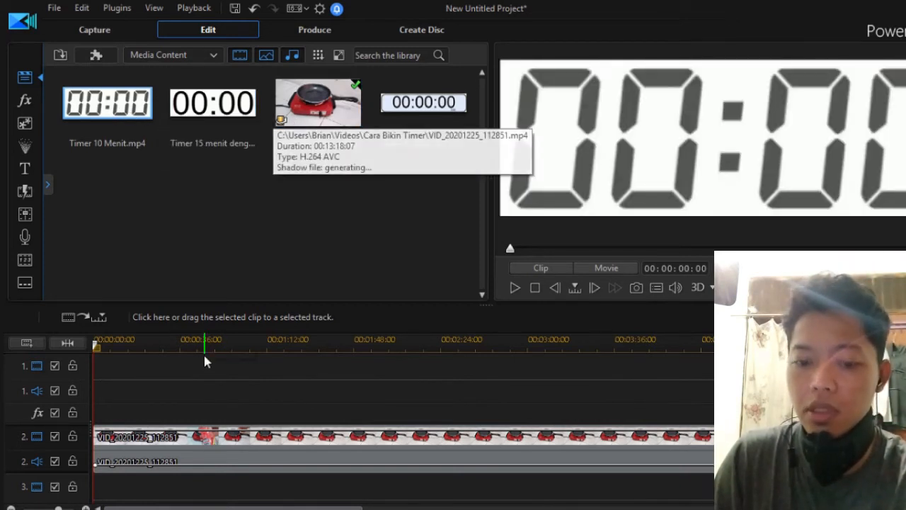
# Move the stove video to the start of track 1 and place the Timer 10 Menit clip below it on track 2
pyautogui.click(228, 440)
pyautogui.moveTo(196, 380); pyautogui.dragTo(155, 344)
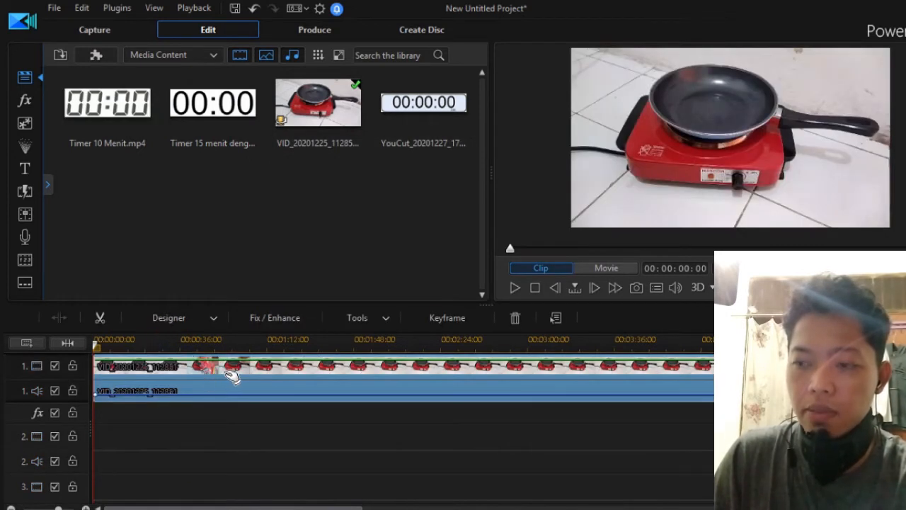
pyautogui.click(167, 378)
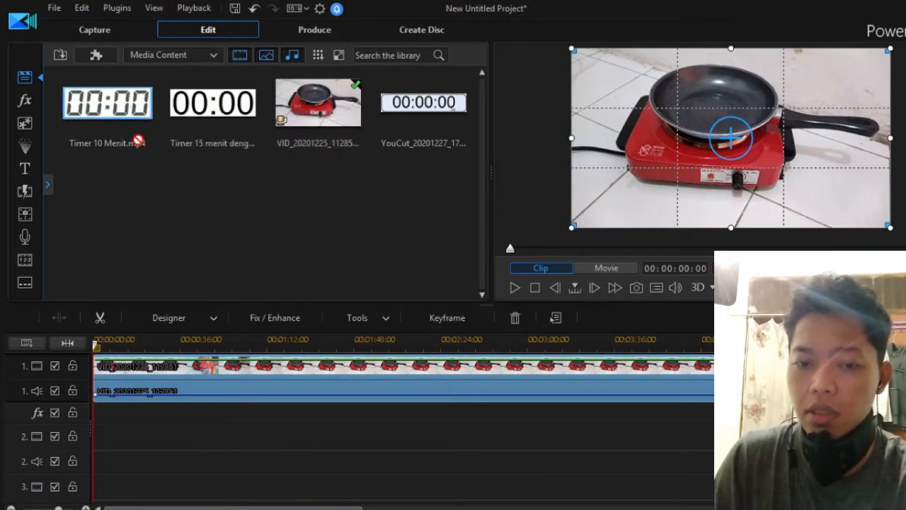
pyautogui.moveTo(164, 378); pyautogui.dragTo(127, 428)
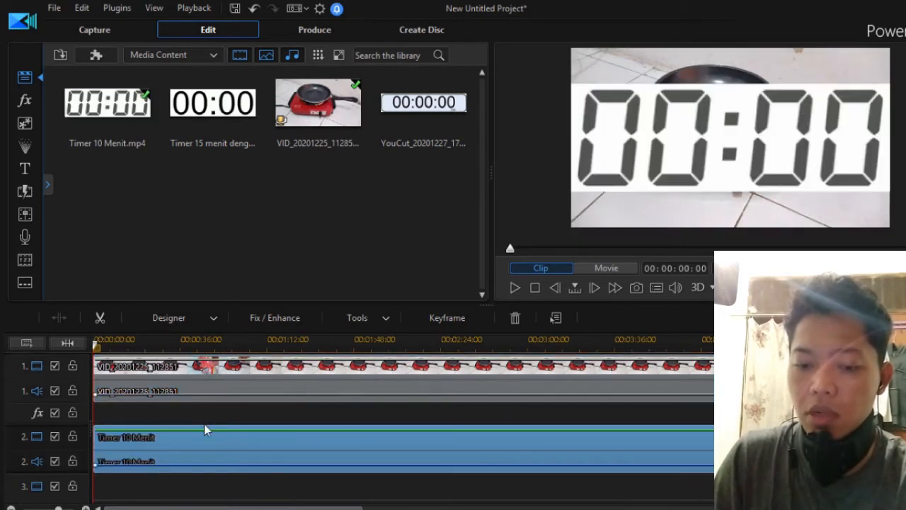
# Shrink the timer overlay to about 40% of the frame width and place it in the upper-left corner of the picture
pyautogui.click(209, 447)
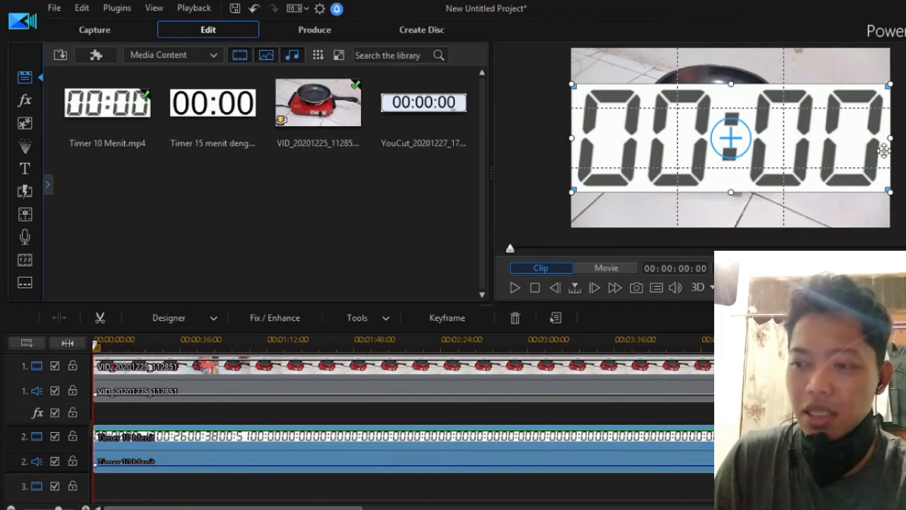
pyautogui.moveTo(890, 140); pyautogui.dragTo(699, 151)
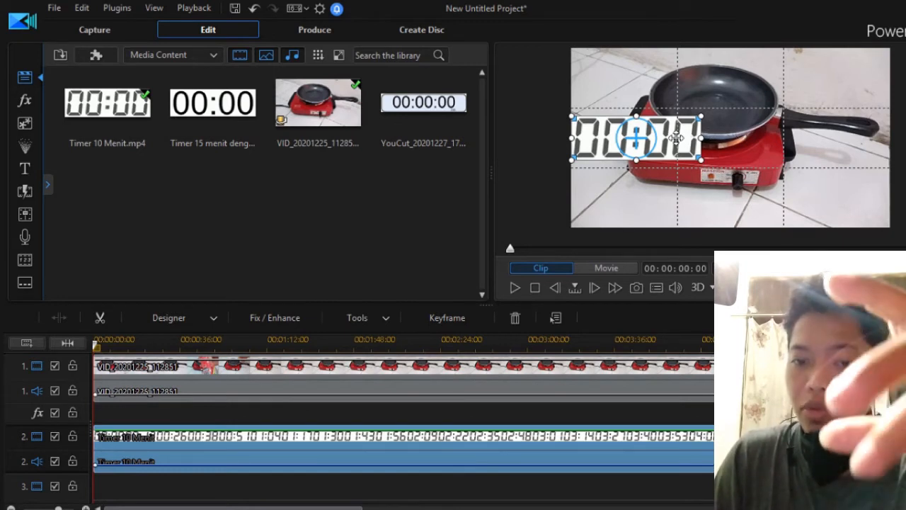
pyautogui.moveTo(675, 136); pyautogui.dragTo(678, 70)
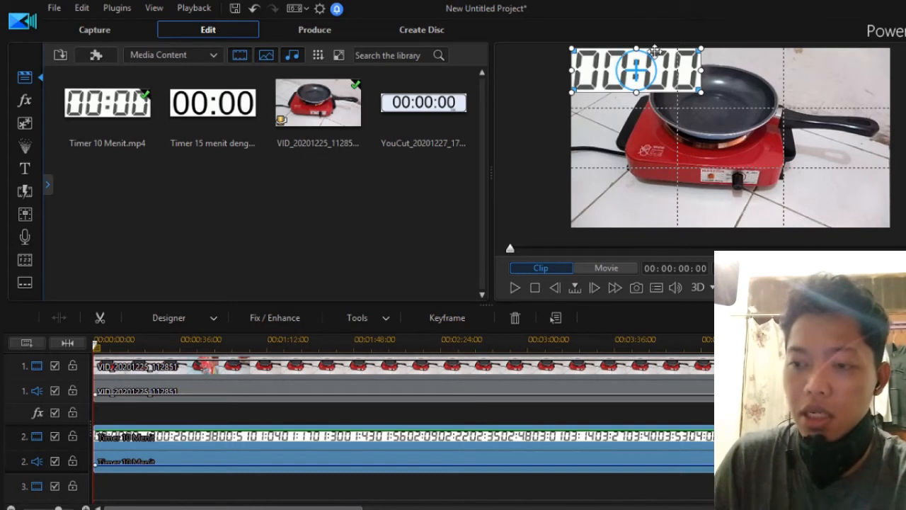
# Key out the timer clip's white background with Chroma Key in the PiP Designer, using a color range of 60
pyautogui.doubleClick(371, 442)
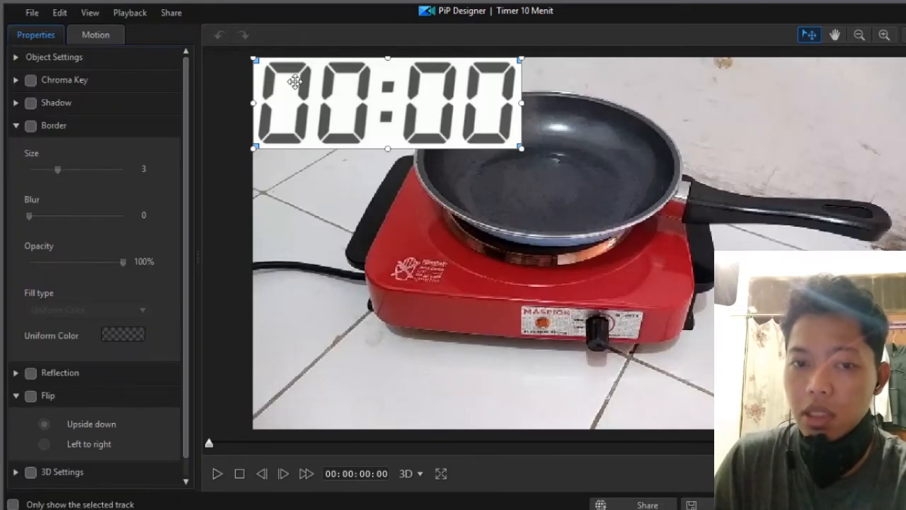
pyautogui.click(31, 80)
pyautogui.click(73, 82)
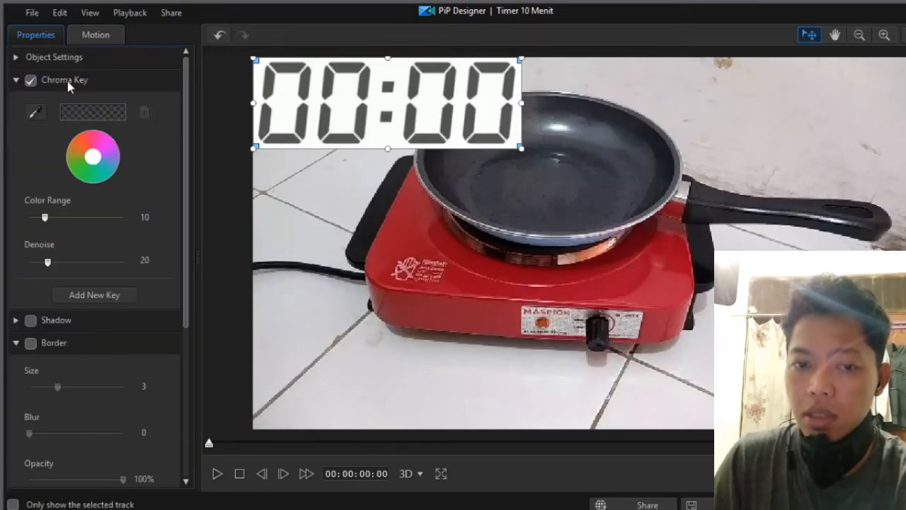
pyautogui.click(35, 112)
pyautogui.click(394, 68)
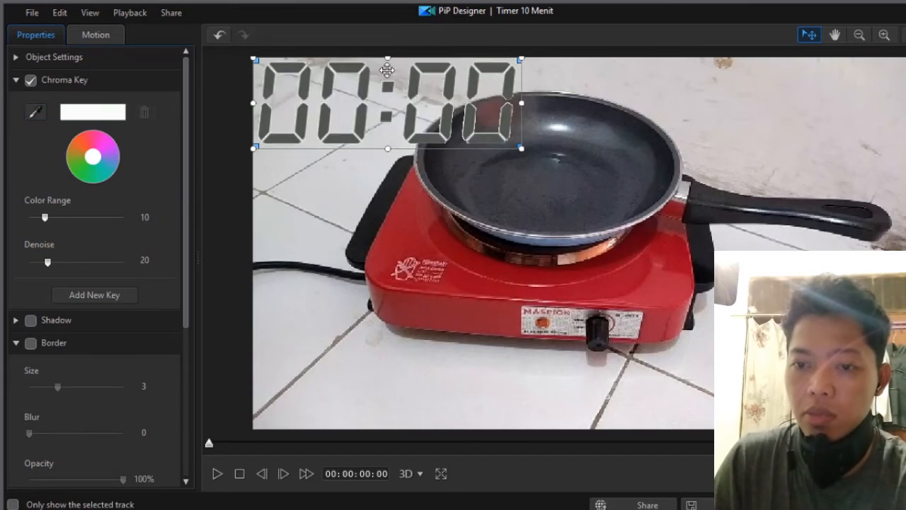
pyautogui.moveTo(43, 218); pyautogui.dragTo(95, 227)
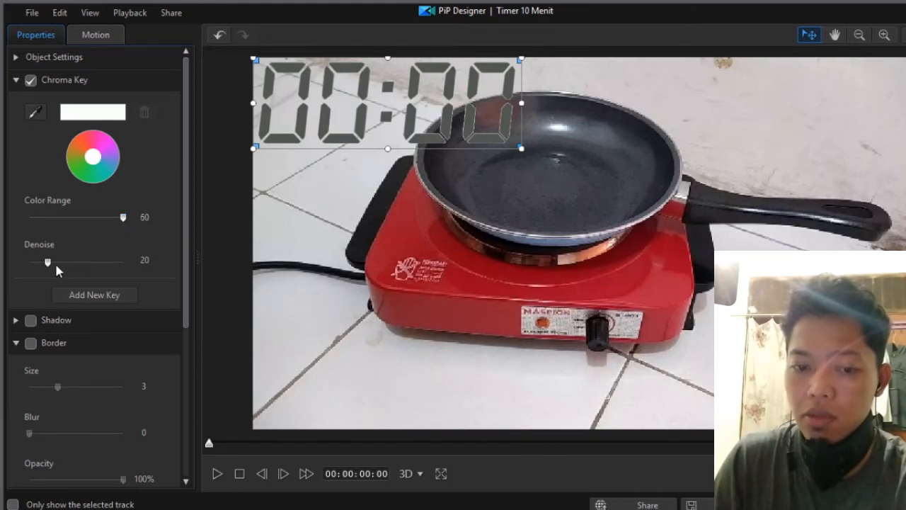
# Try a border around the timer digits with its size reduced to 0
pyautogui.click(30, 342)
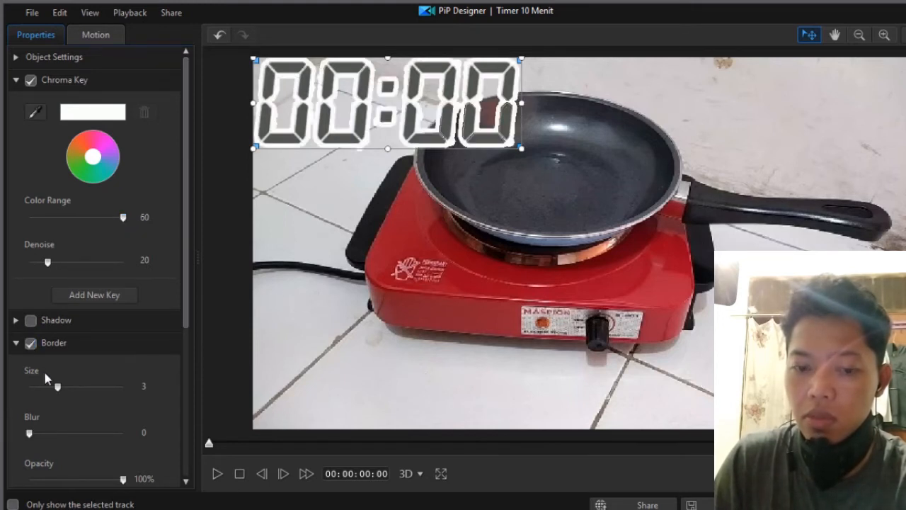
pyautogui.moveTo(57, 387); pyautogui.dragTo(31, 388)
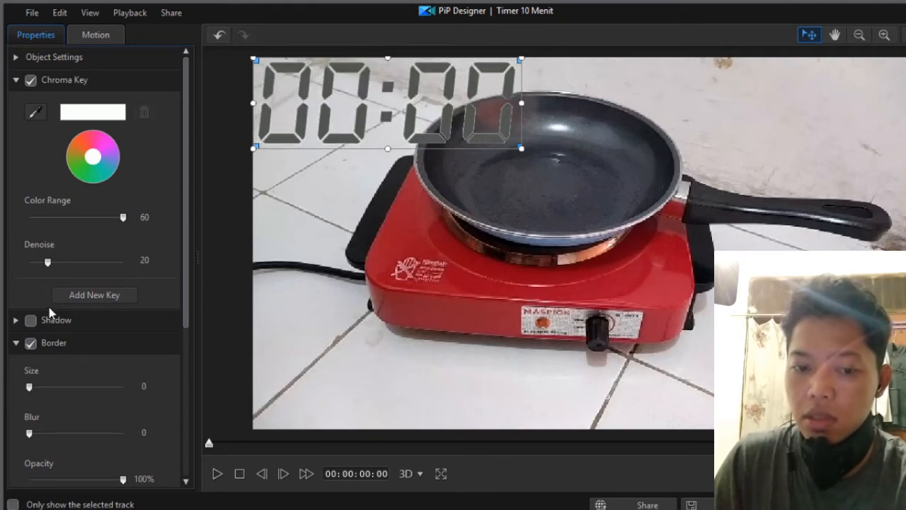
pyautogui.click(30, 343)
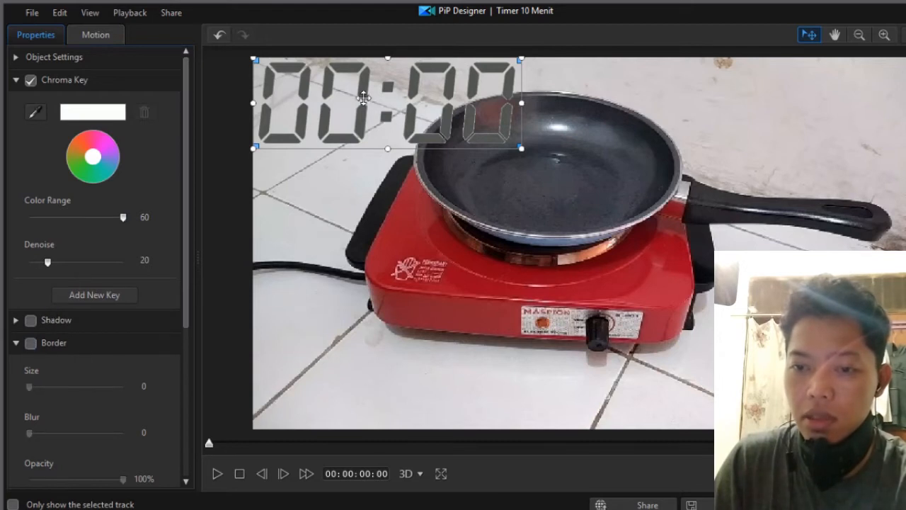
# Move the keyed timer overlay to the lower-right corner of the picture, at about X 0.80 and Y 0.88
pyautogui.moveTo(365, 114); pyautogui.dragTo(364, 383)
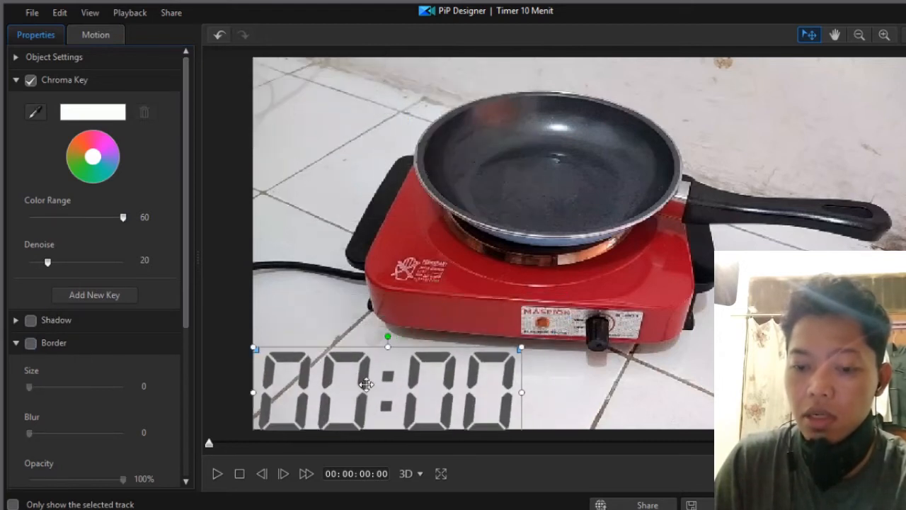
pyautogui.click(28, 82)
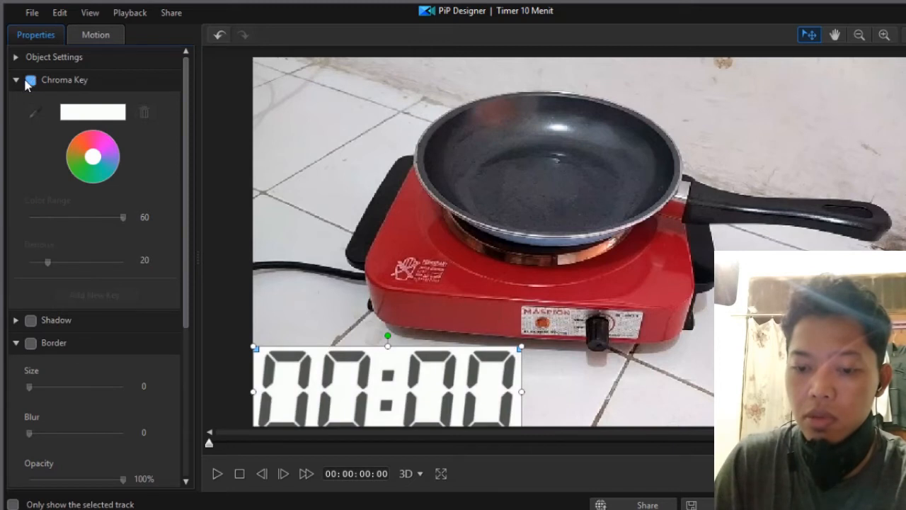
pyautogui.click(30, 80)
pyautogui.moveTo(439, 404); pyautogui.dragTo(830, 390)
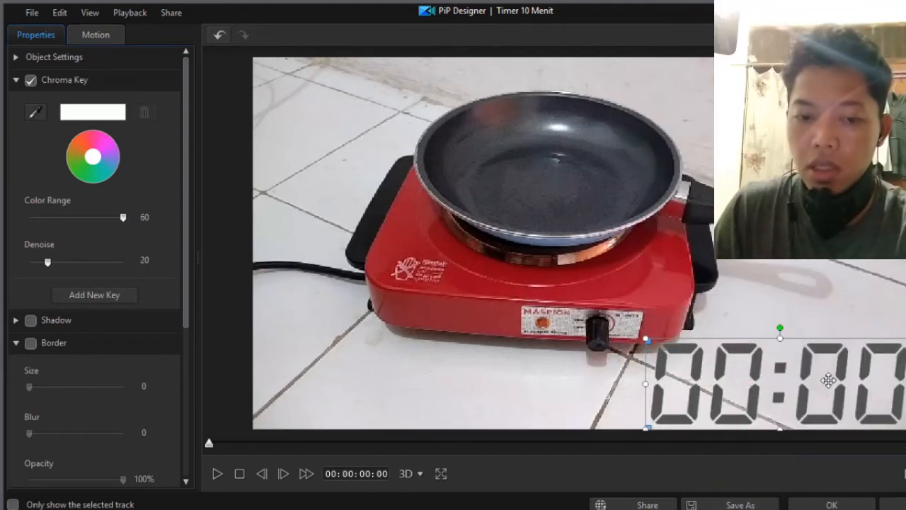
pyautogui.click(15, 57)
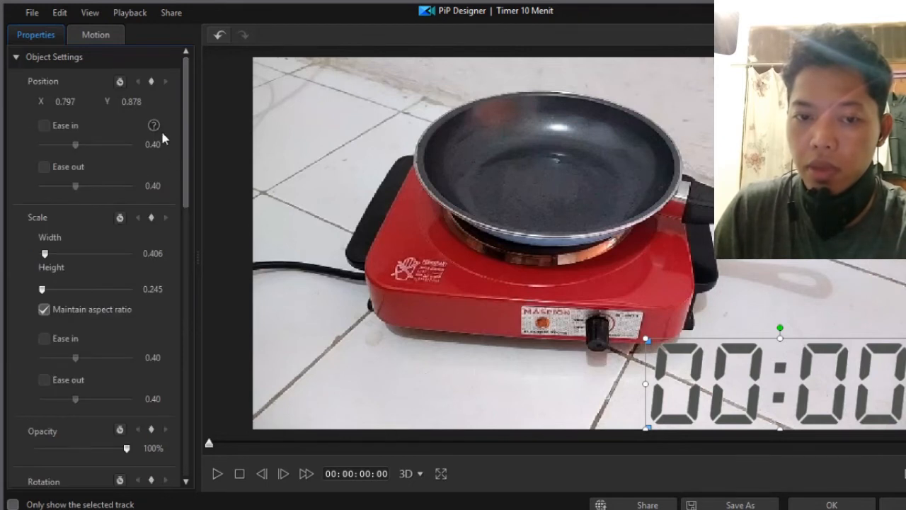
pyautogui.click(16, 57)
# Enable Reflection on the timer overlay with 85% opacity and apply the PiP Designer changes
pyautogui.click(14, 343)
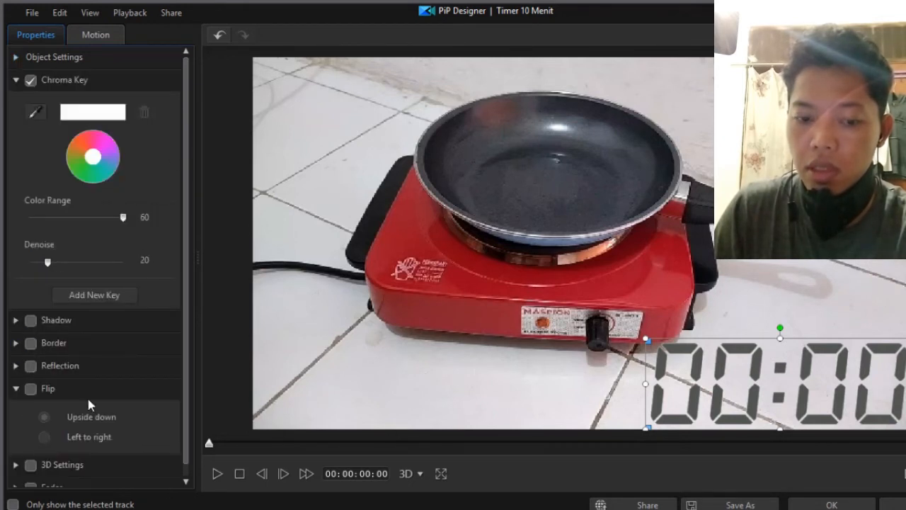
pyautogui.scroll(-1, 79, 420)
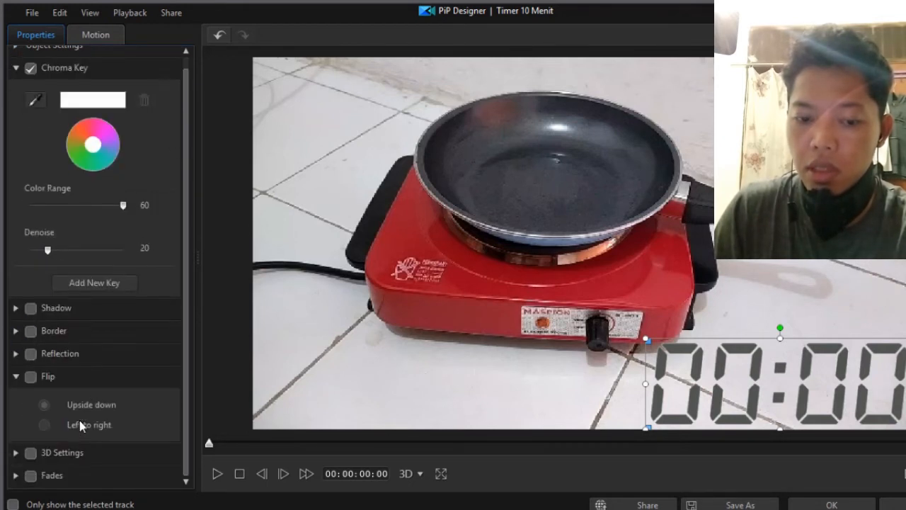
pyautogui.click(31, 356)
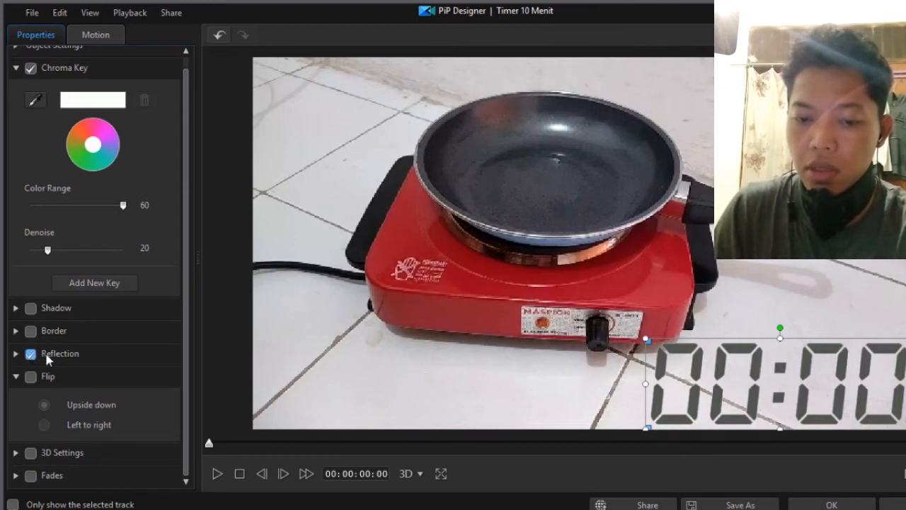
pyautogui.click(16, 355)
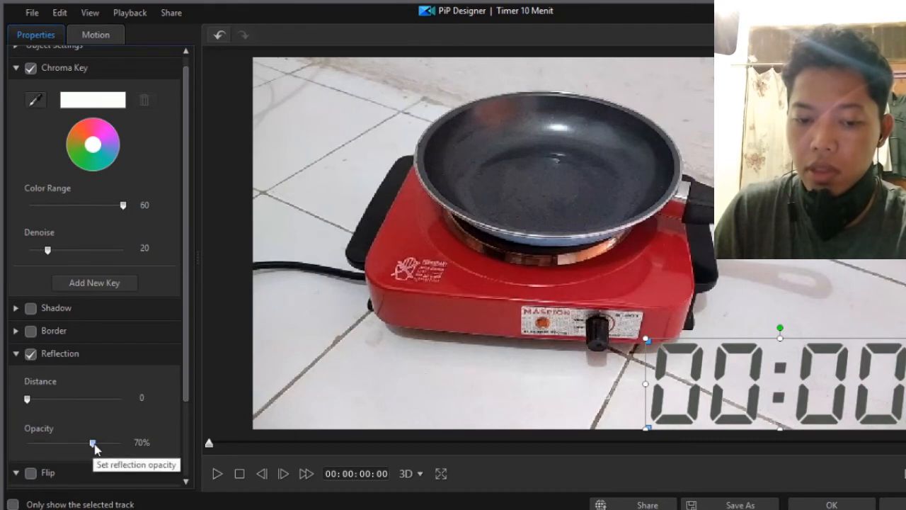
pyautogui.moveTo(107, 445); pyautogui.dragTo(129, 445)
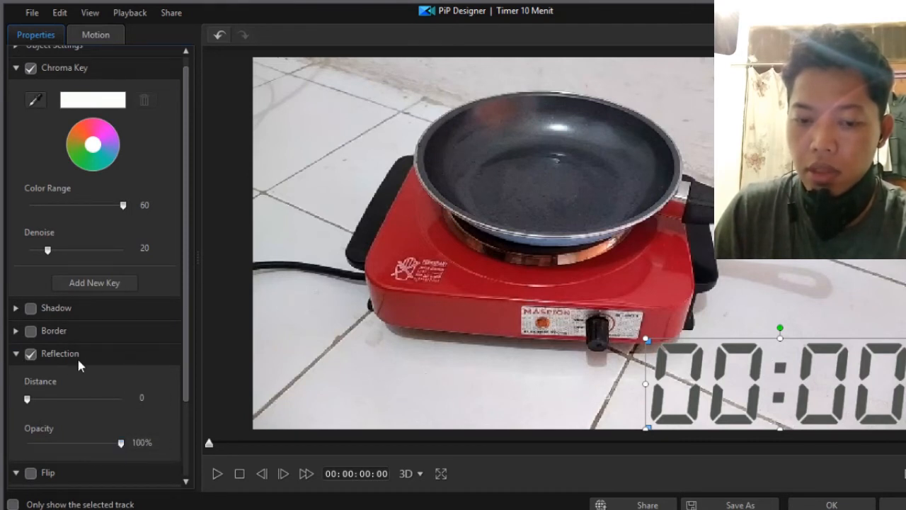
pyautogui.moveTo(118, 444); pyautogui.dragTo(108, 446)
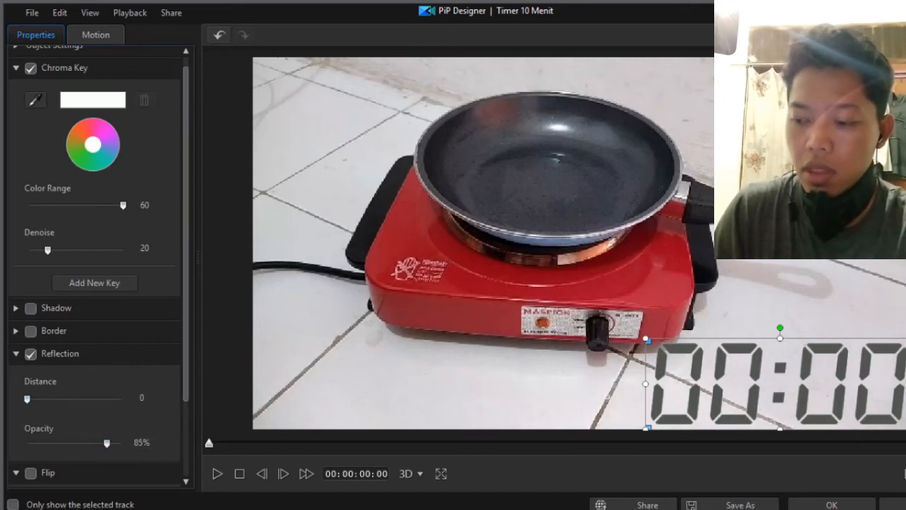
pyautogui.click(832, 504)
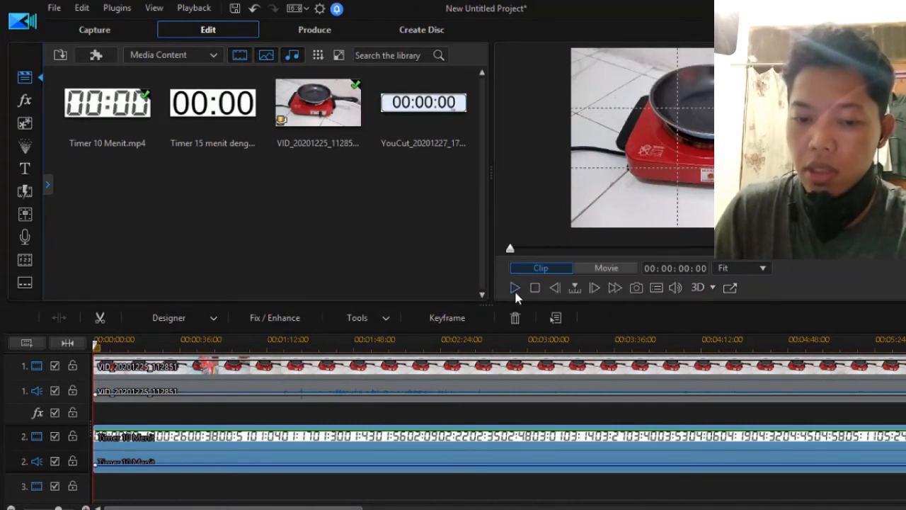
# Preview the movie from the start and again from about 00:02:17 to check the timer overlay against the cooking video
pyautogui.click(514, 288)
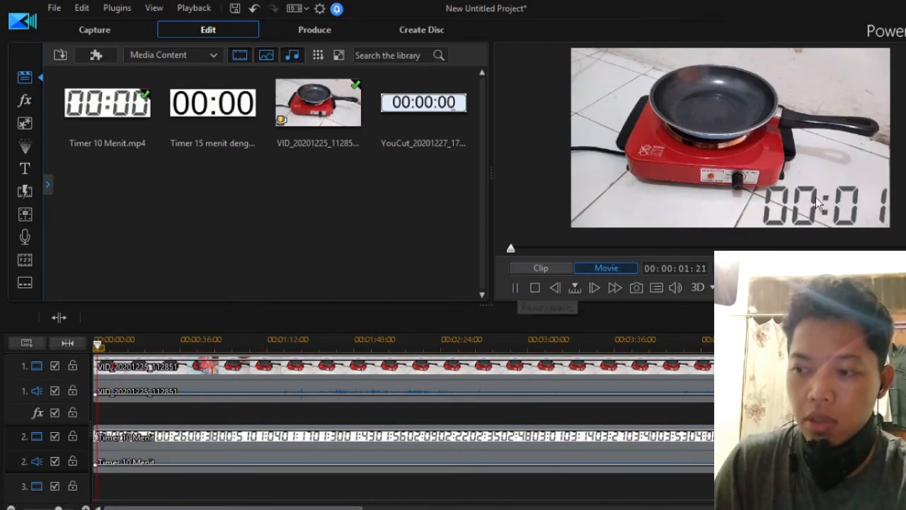
pyautogui.click(513, 288)
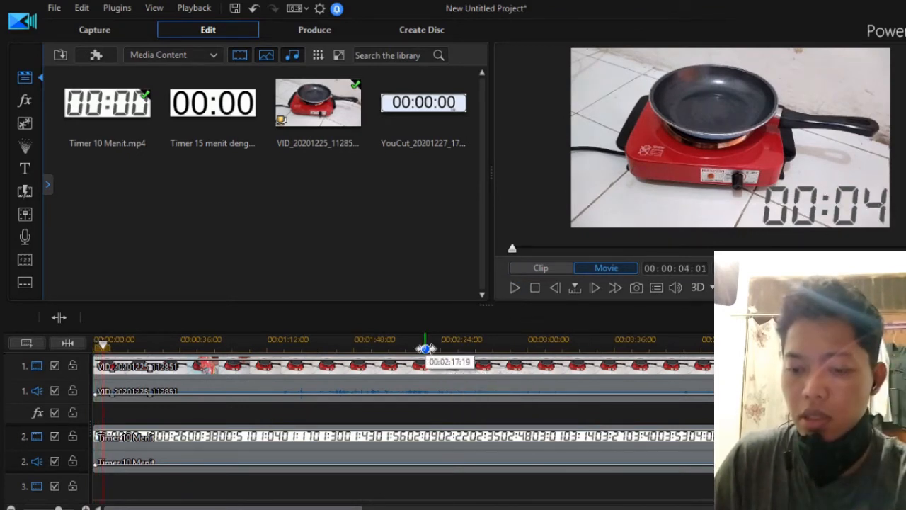
pyautogui.click(425, 348)
pyautogui.press('space')
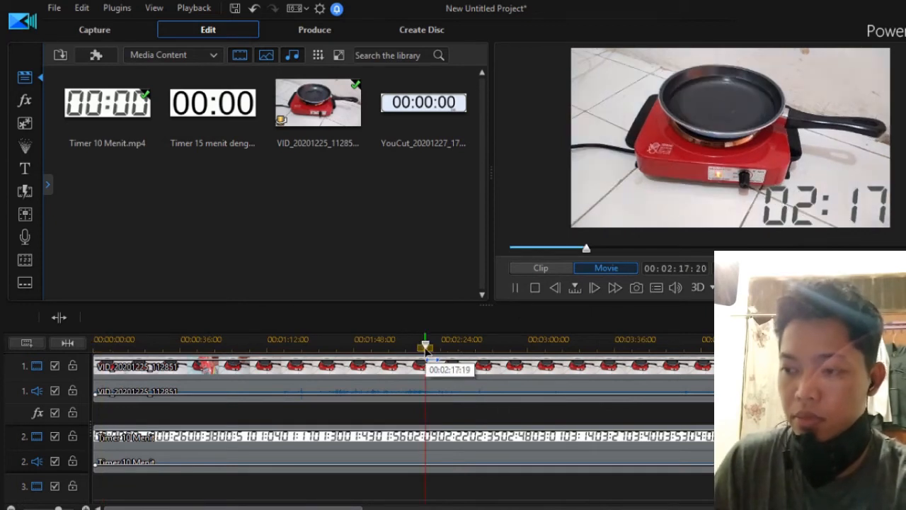
# Split the cooking video and the timer clip on both tracks, including their audio, at 00:04:07:18
pyautogui.click(689, 346)
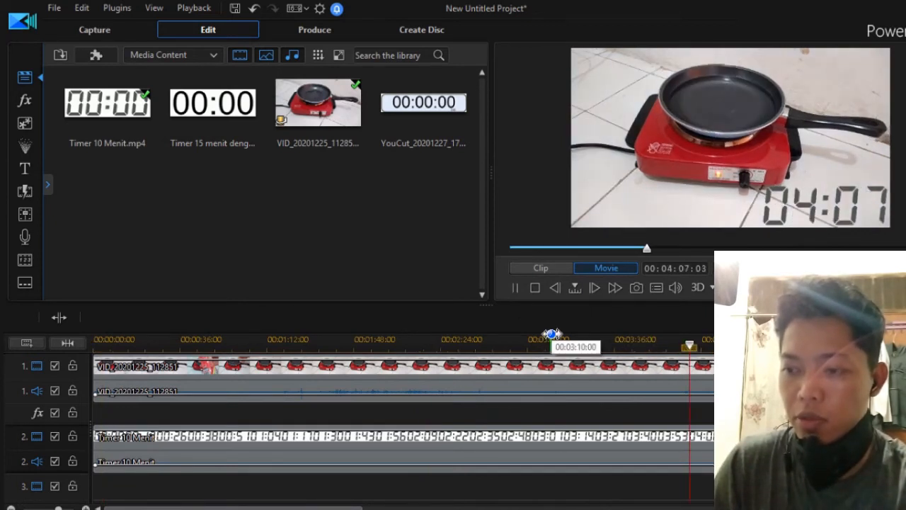
pyautogui.press('space')
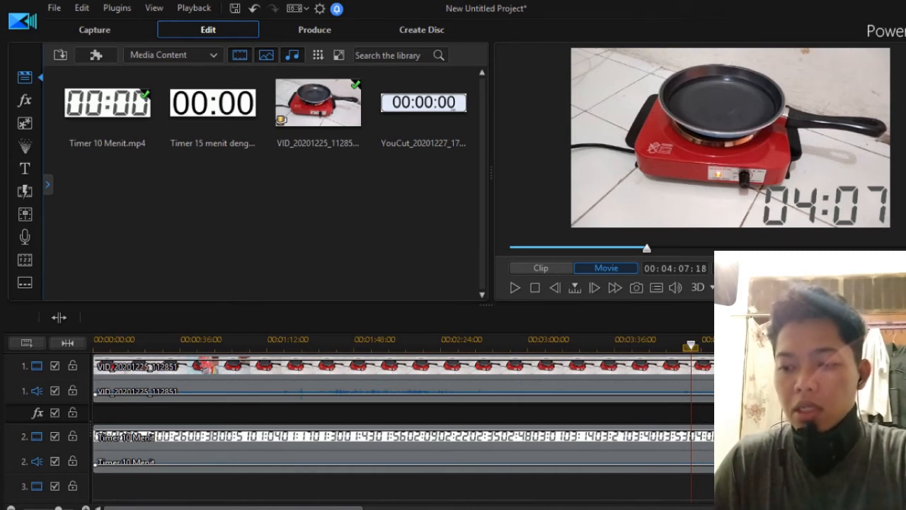
pyautogui.hotkey('ctrl', 't')
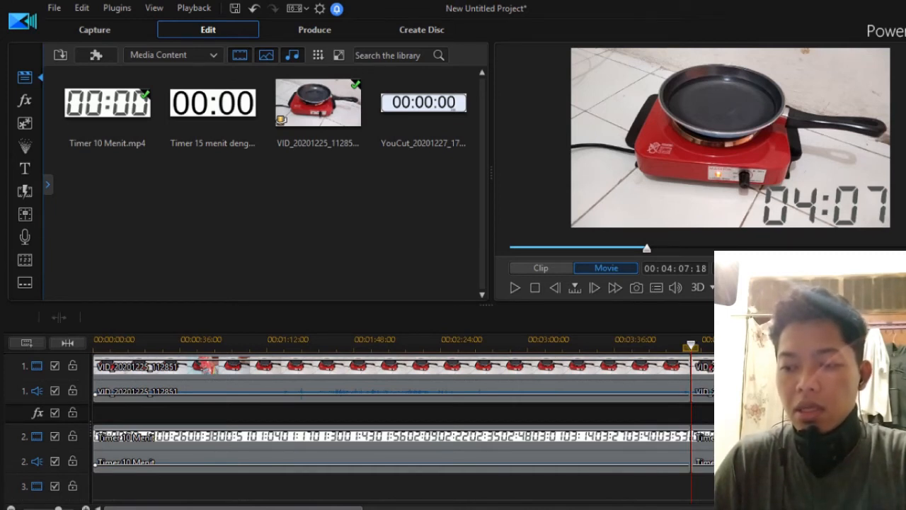